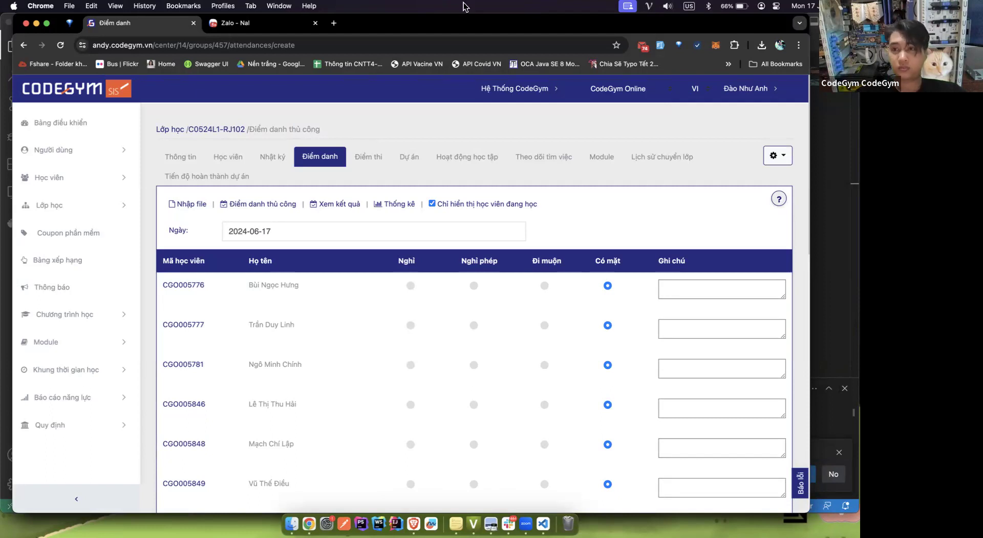
Switch the Mac's Wi-Fi connection to the available personal hotspot.
click(777, 9)
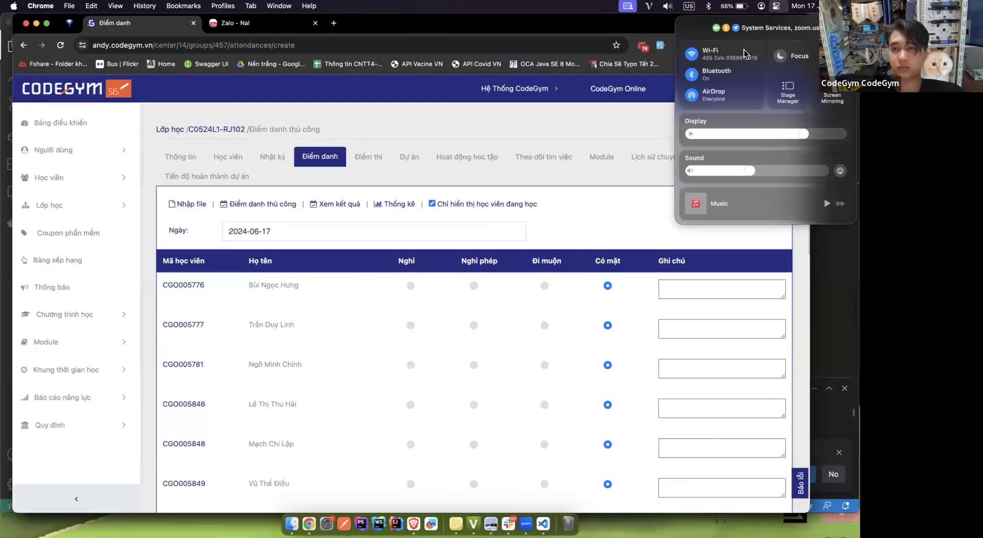
click(754, 54)
click(773, 9)
click(774, 9)
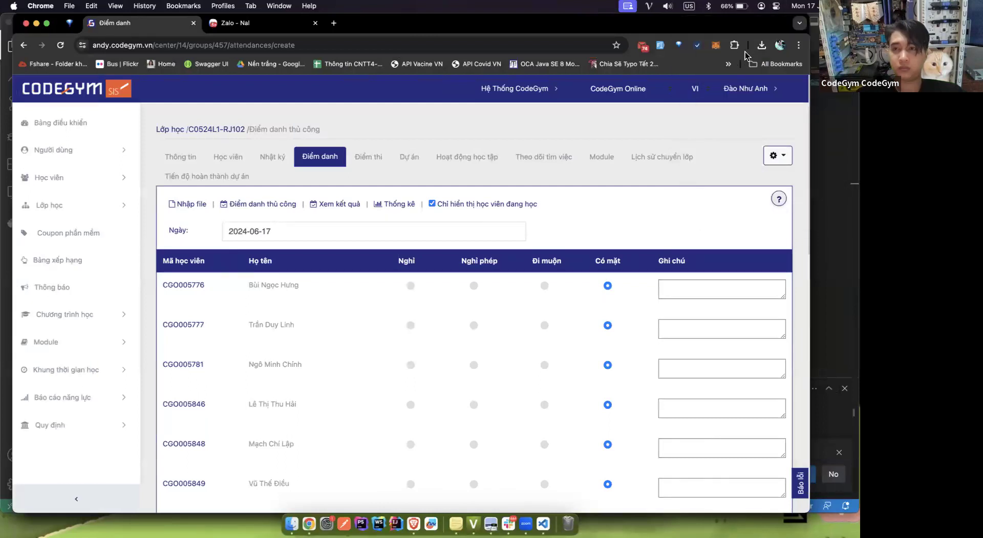
click(748, 67)
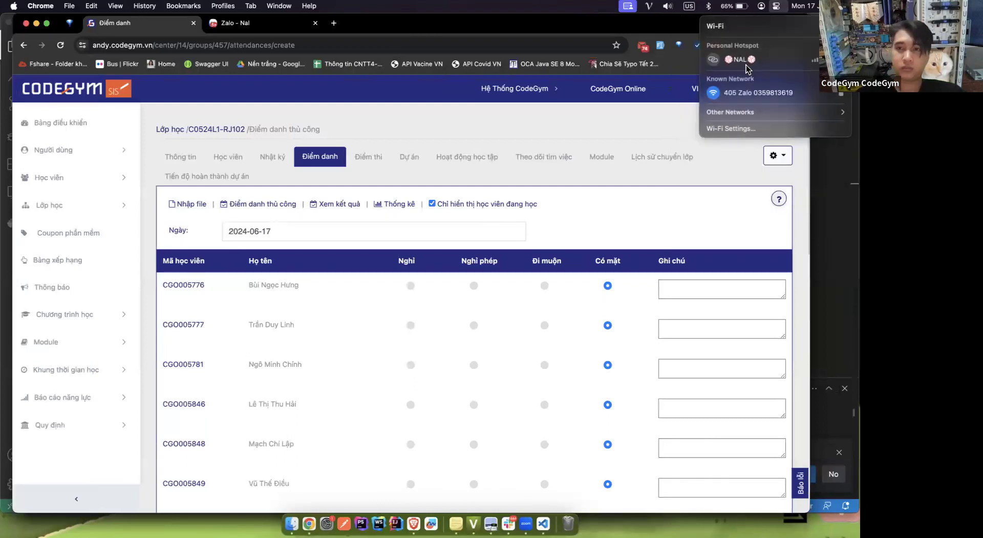
click(747, 66)
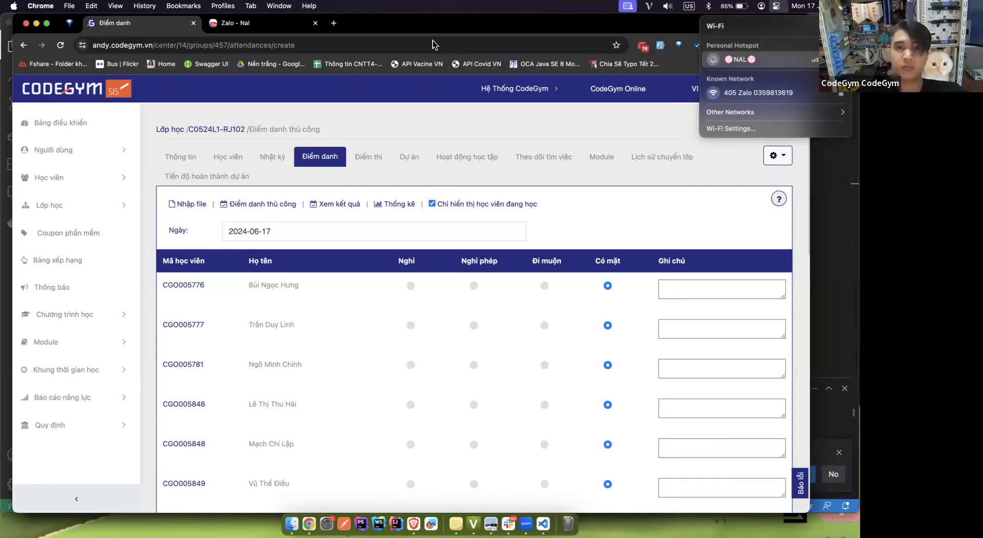
Close the Slack window showing the c0524l1-rj102 channel and switch to the desktop with the VS Code project.
scroll(432, 45, down, 5)
scroll(435, 43, up, 2)
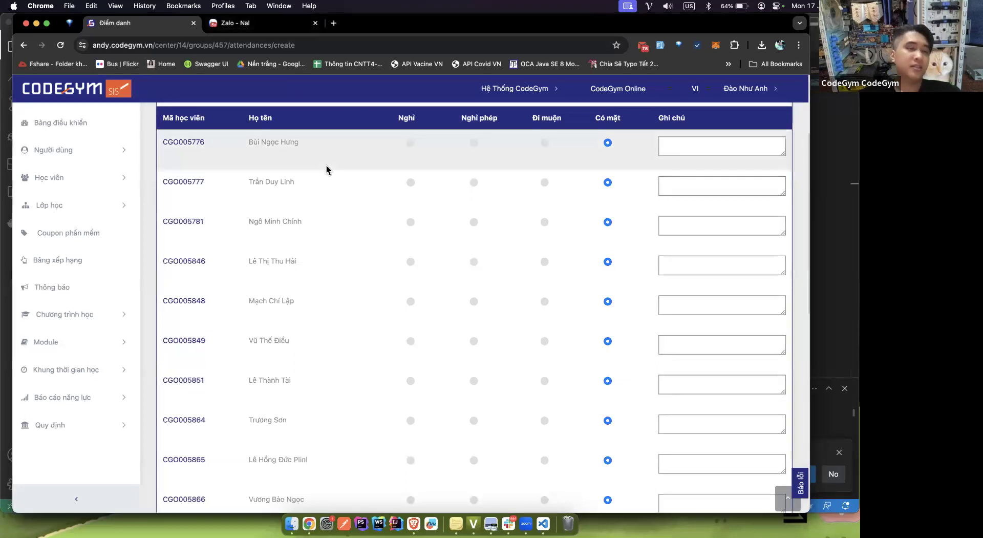
key(ctrl+Up)
click(246, 255)
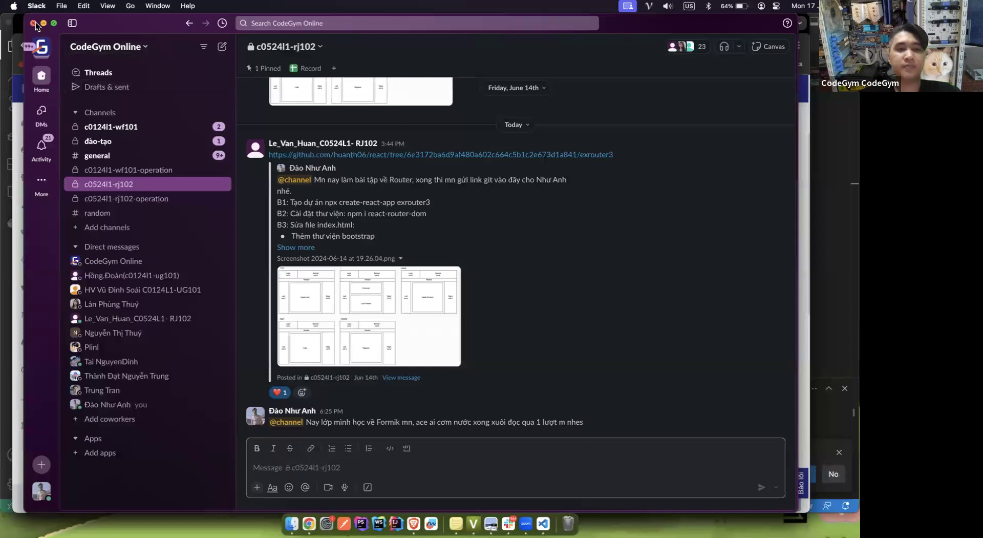
click(33, 23)
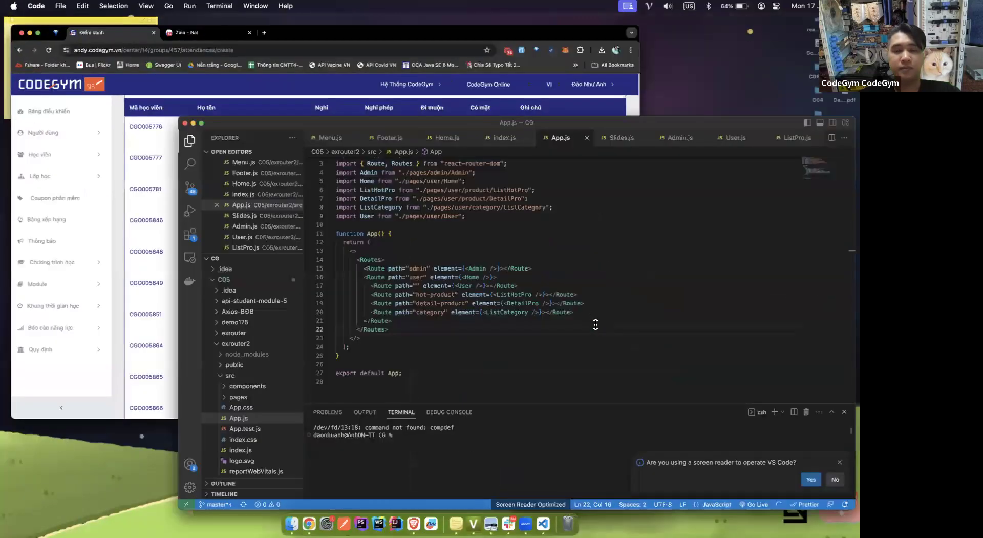
key(ctrl+Up)
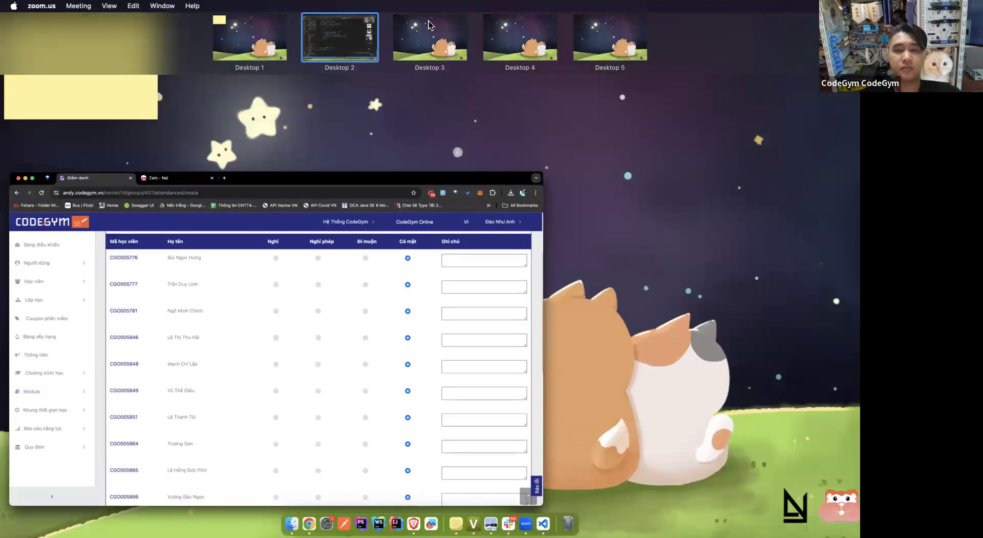
click(431, 26)
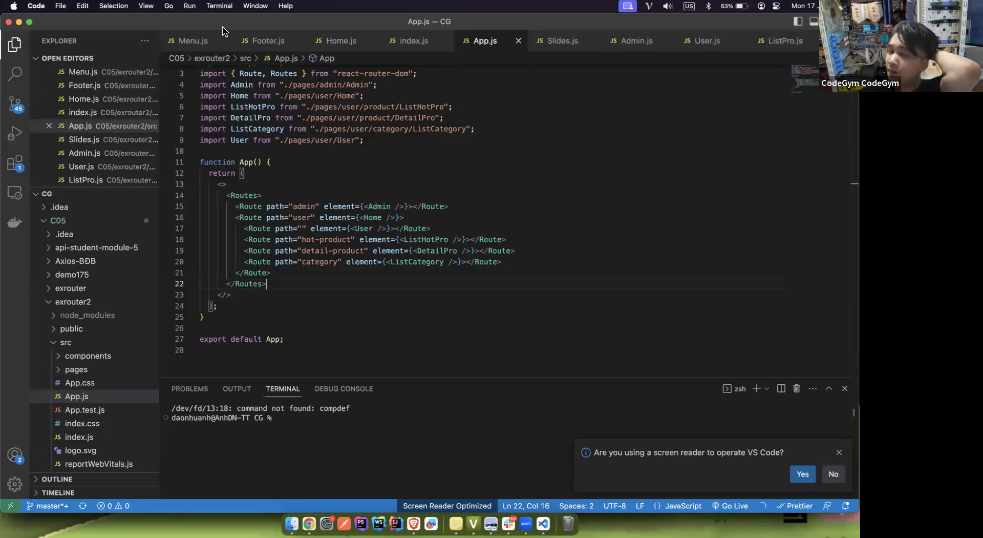
Switch to the Chrome attendance page for 2024-06-17 and mark the students in rows 1 and 4 as absent (Nghỉ).
key(super+Tab)
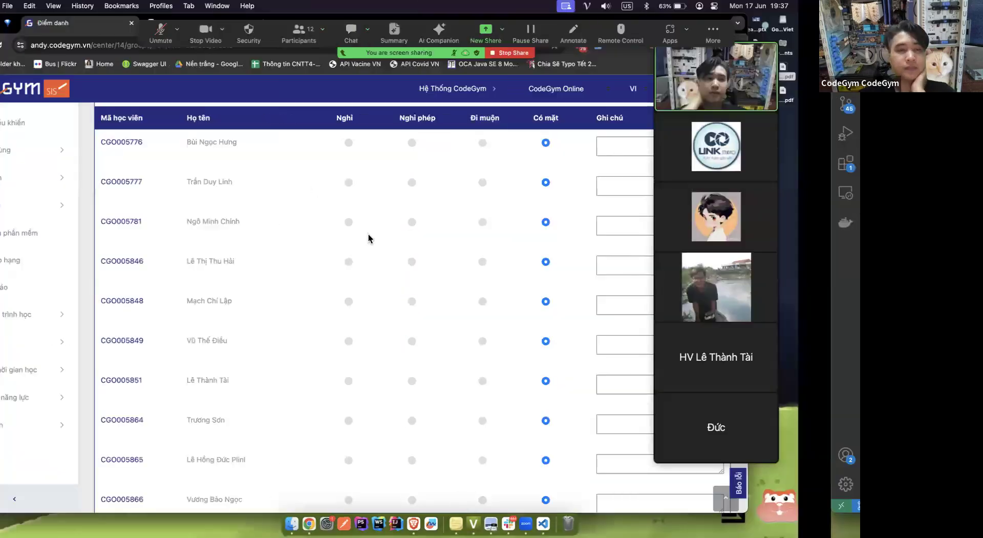
scroll(368, 238, up, 3)
scroll(368, 238, down, 8)
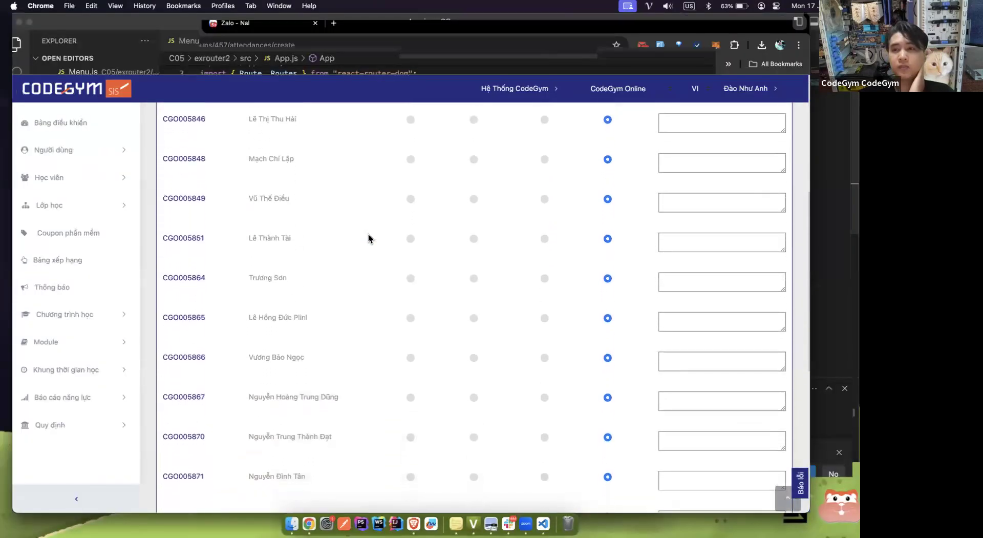
scroll(368, 238, down, 6)
scroll(368, 237, up, 8)
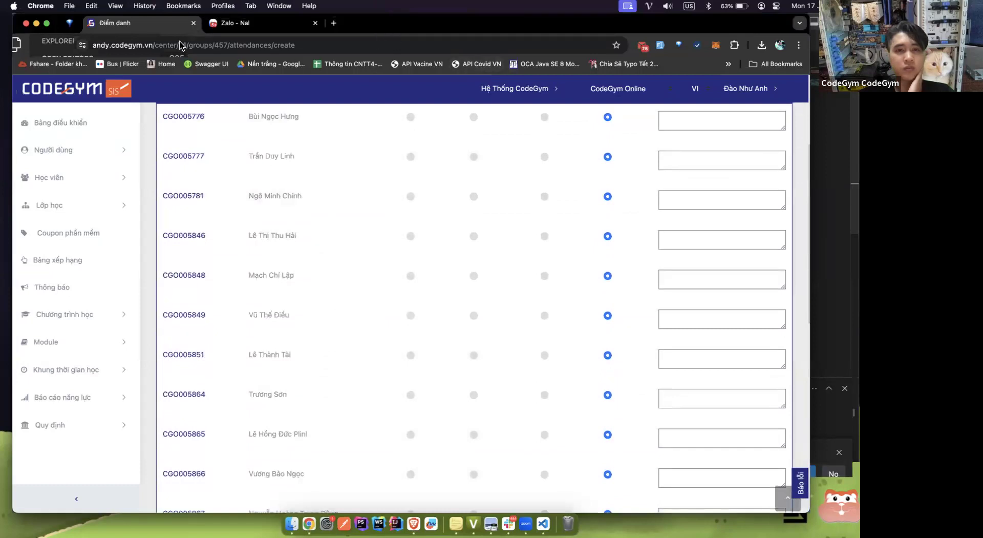
scroll(418, 220, up, 3)
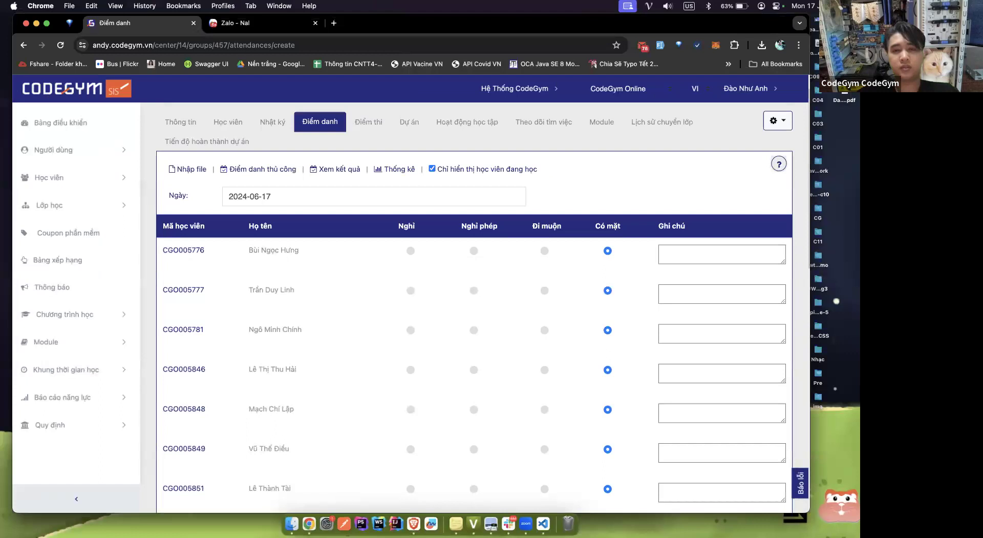
click(411, 250)
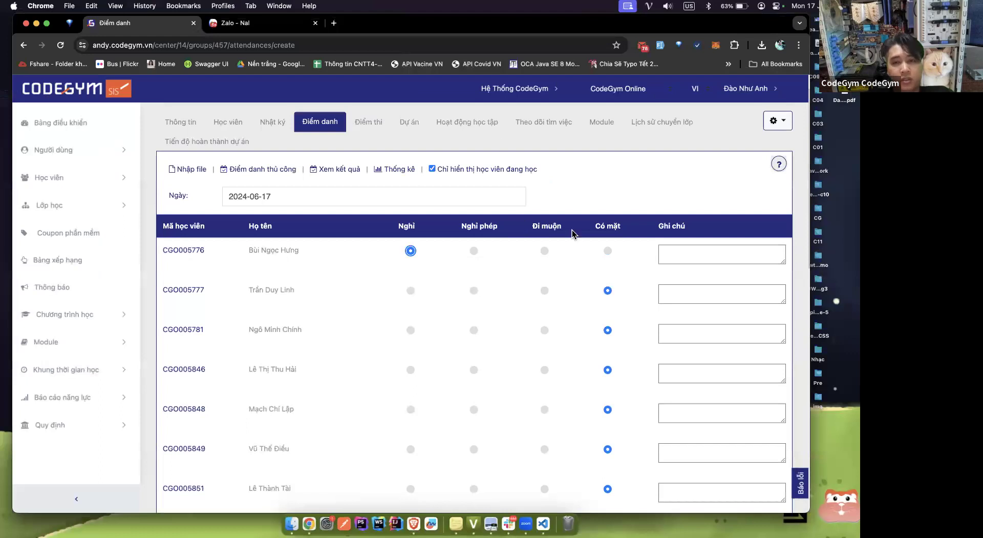
click(413, 372)
Mark the students in rows 11, 13, 14 and 17 of the attendance list as absent (Nghỉ).
scroll(417, 380, down, 5)
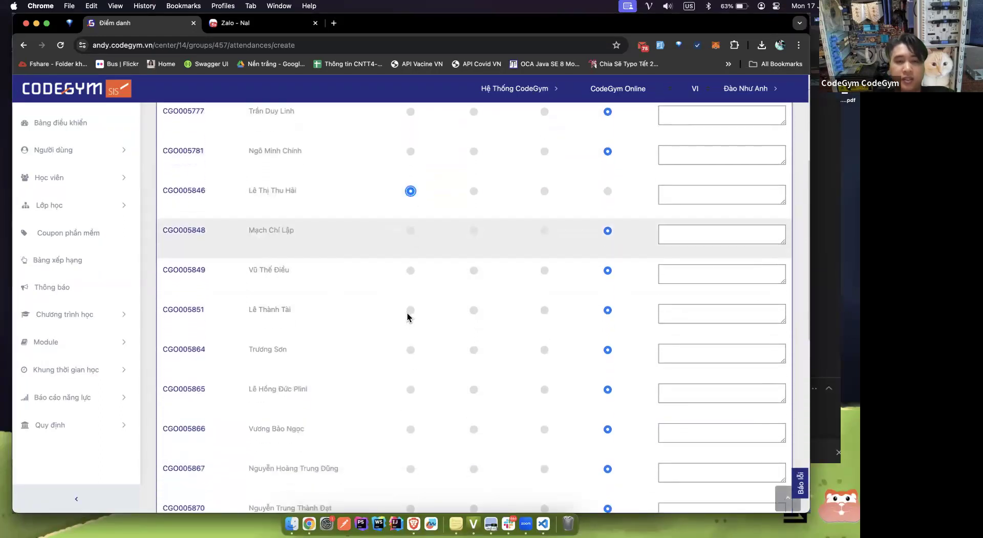
scroll(438, 285, down, 1)
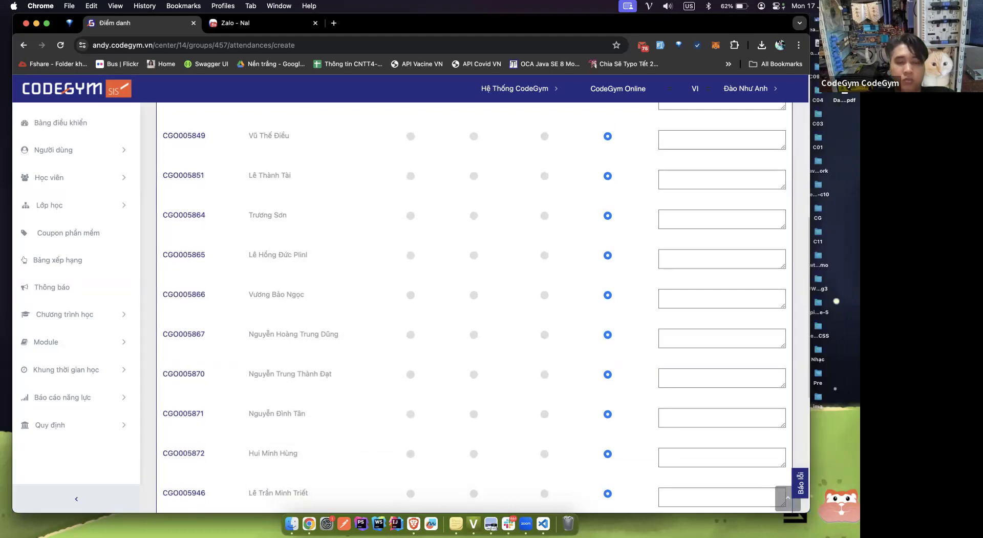
click(410, 335)
scroll(411, 334, down, 3)
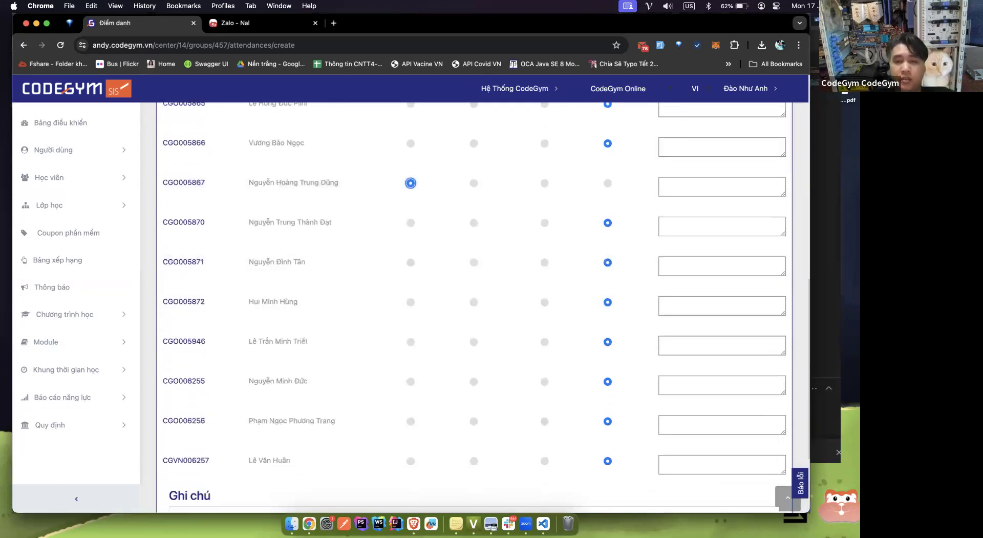
click(411, 263)
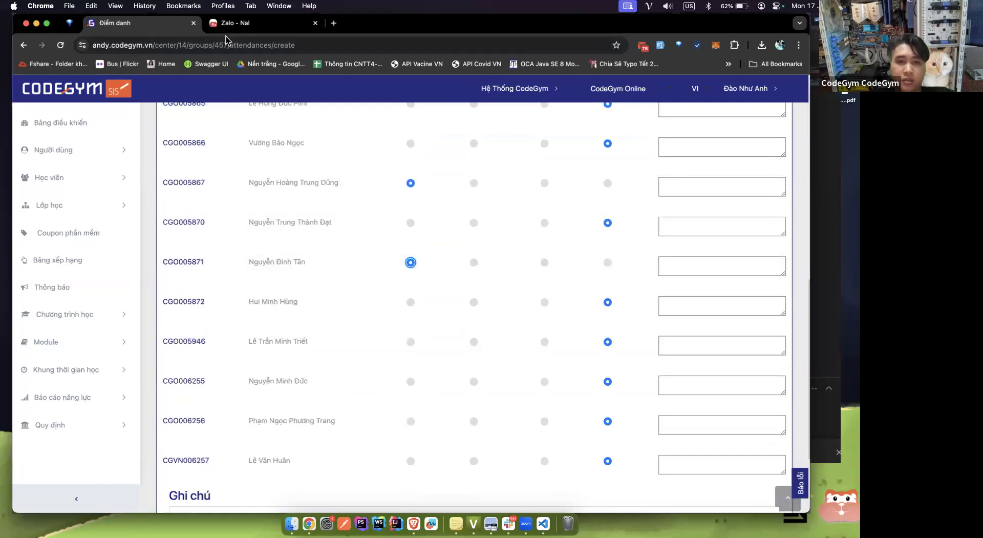
scroll(453, 279, down, 3)
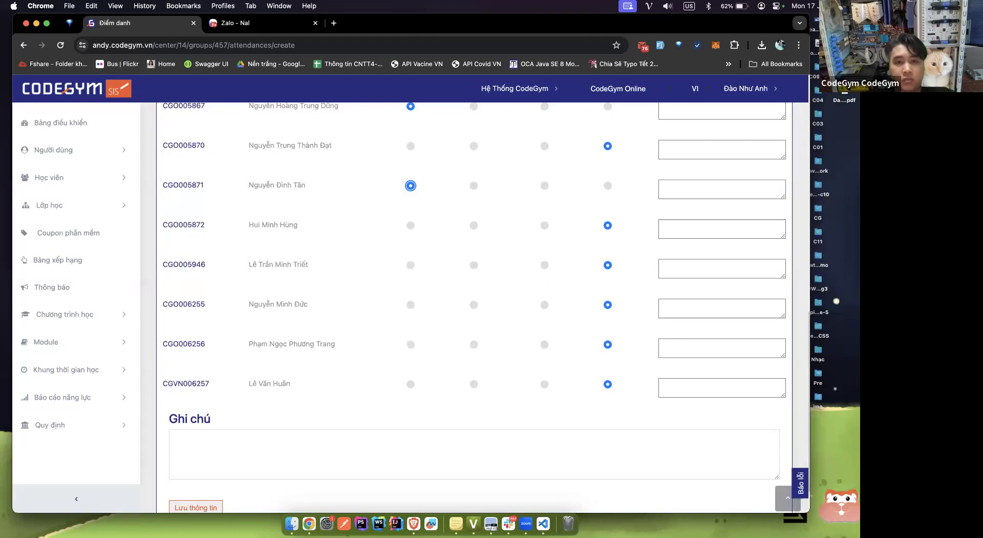
click(408, 227)
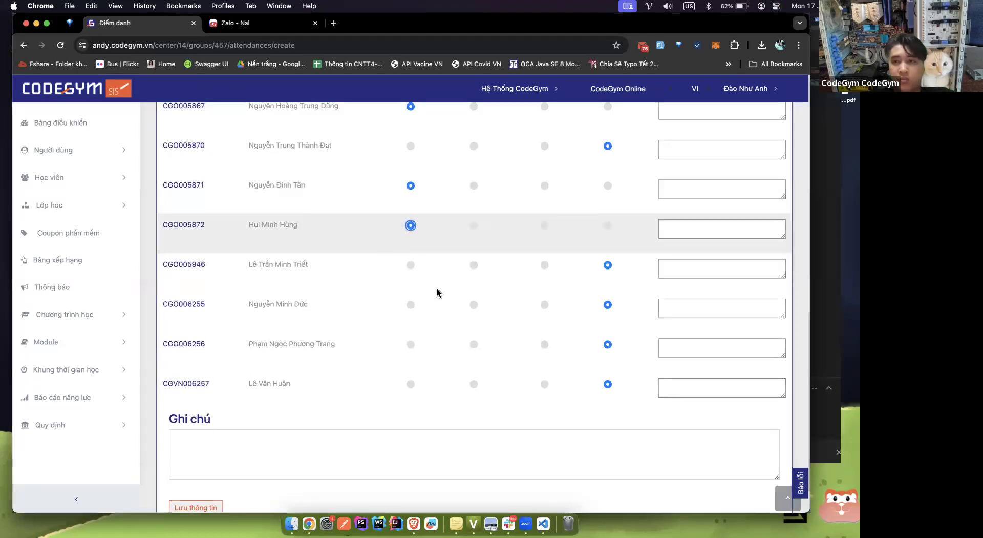
scroll(399, 371, down, 2)
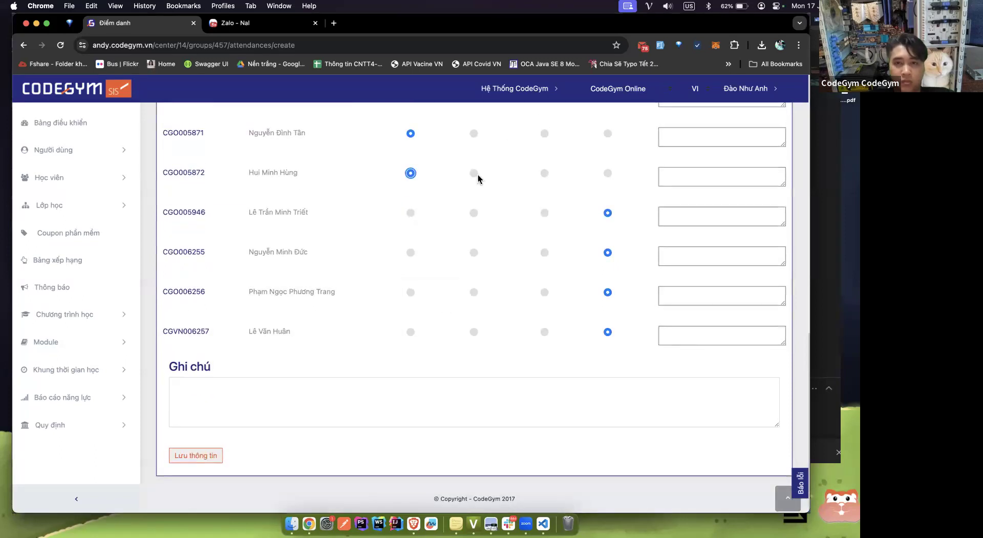
click(411, 292)
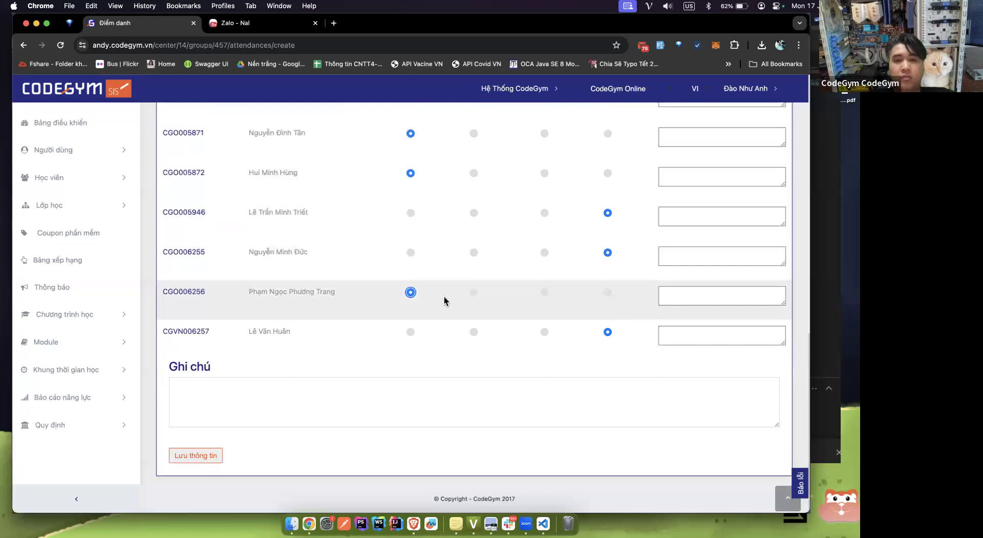
Recheck the marked rows and save the class attendance for 2024-06-17.
scroll(236, 436, up, 3)
scroll(235, 436, up, 3)
scroll(236, 432, down, 5)
click(186, 458)
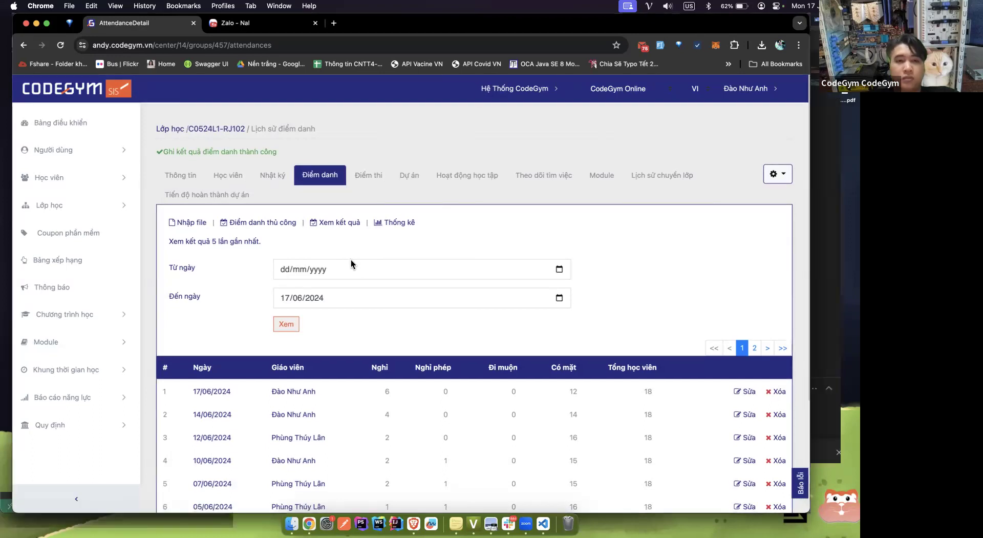
scroll(351, 268, down, 3)
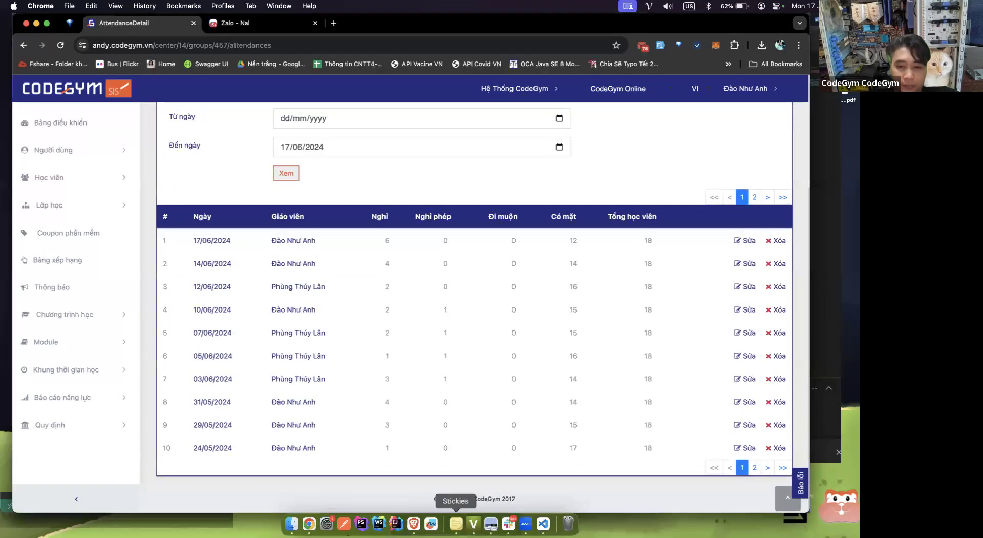
Switch to VS Code and examine the exrouter2 project's src/pages folder, expanding admin, user and product.
click(544, 524)
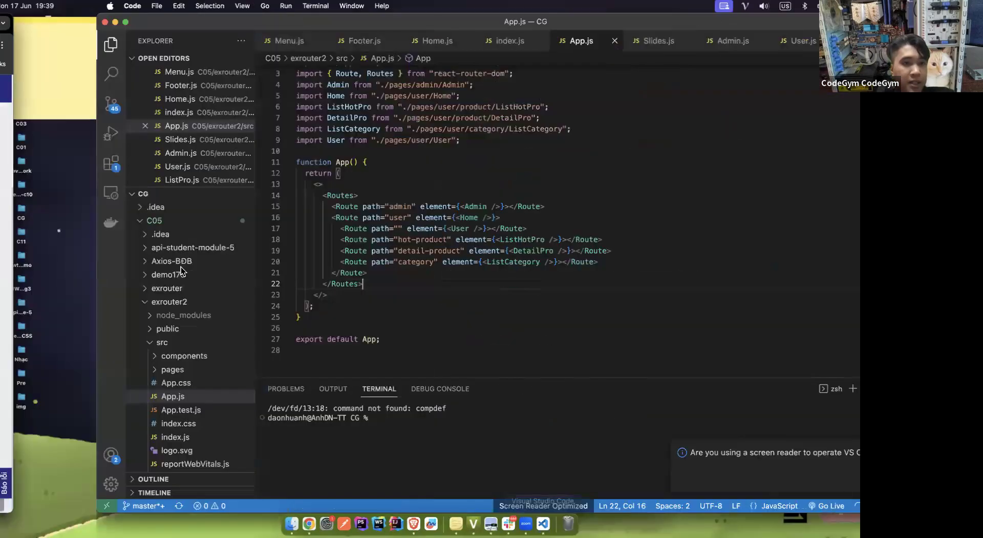
scroll(97, 307, down, 5)
scroll(62, 313, up, 6)
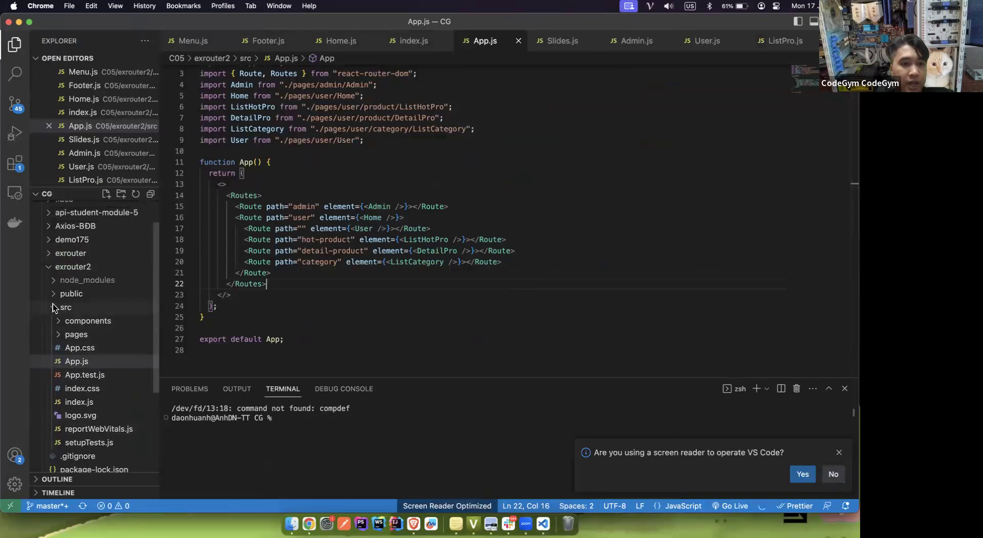
click(58, 336)
click(71, 348)
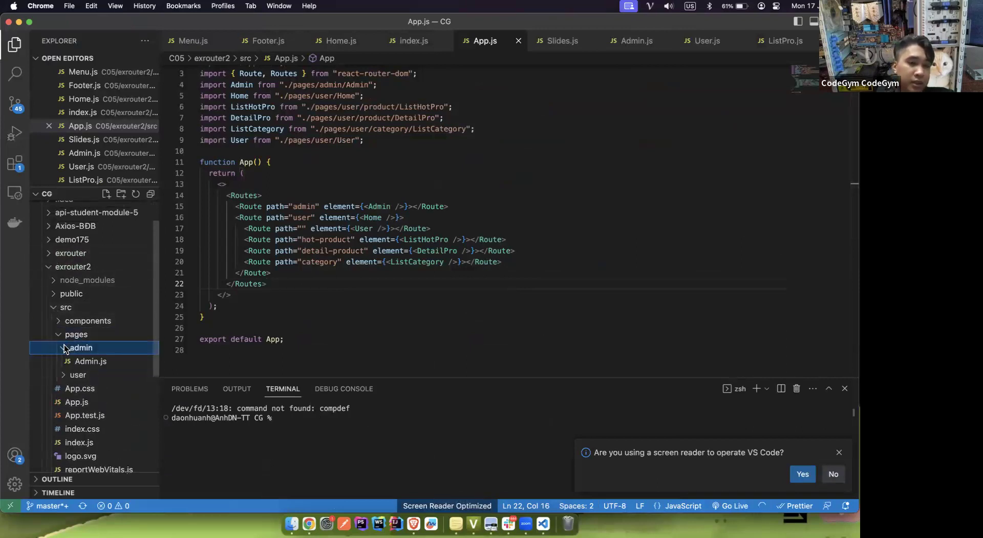
click(65, 376)
scroll(66, 358, down, 4)
scroll(68, 343, up, 2)
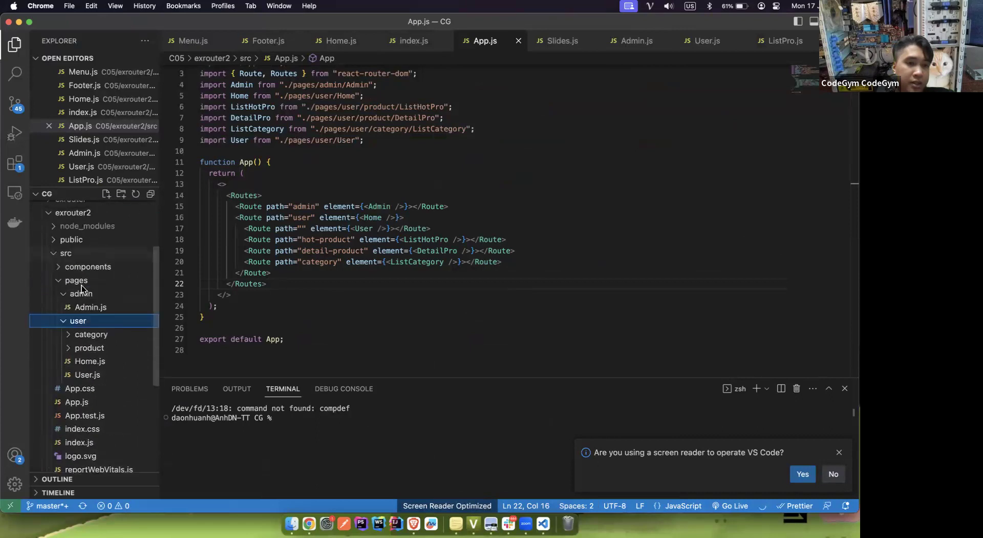
click(71, 346)
scroll(110, 324, down, 3)
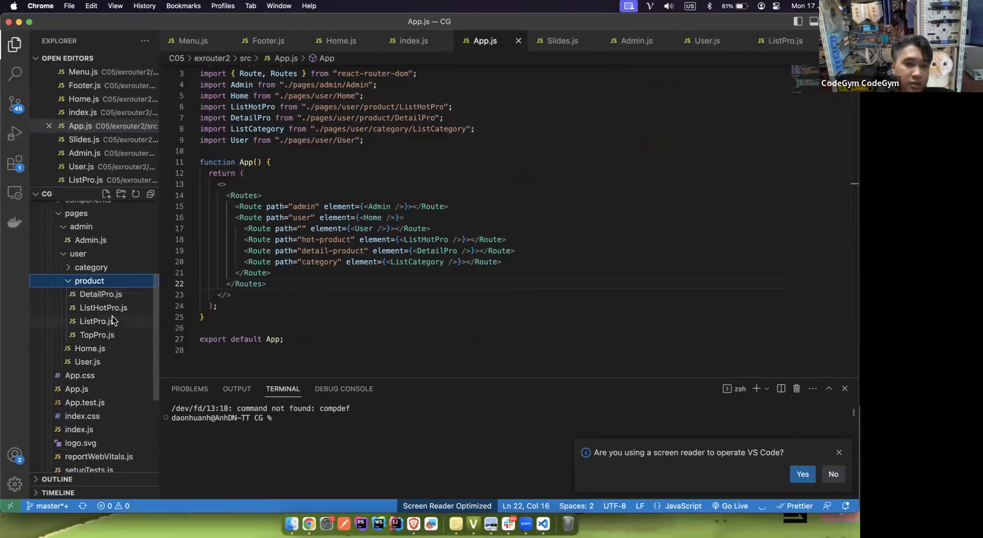
scroll(102, 349, up, 3)
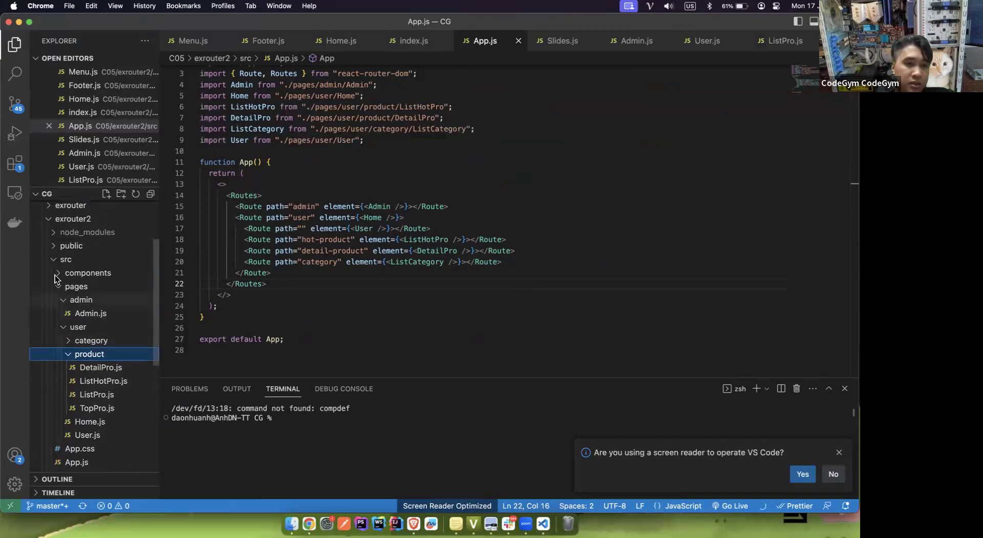
Collapse exrouter2 and examine the exrouter project's src/pages folder, expanding admin and its student subfolder.
click(49, 219)
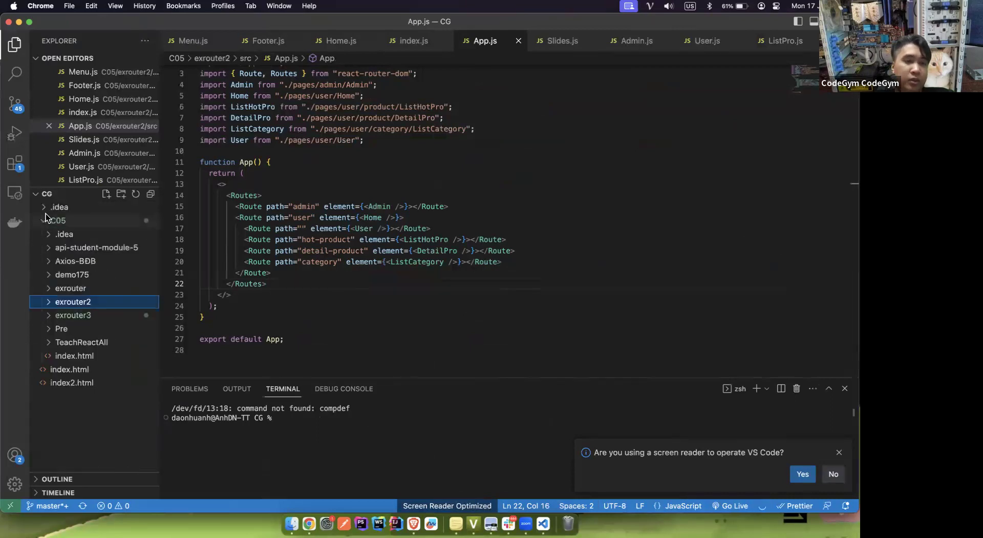
click(52, 289)
click(59, 328)
scroll(97, 348, down, 2)
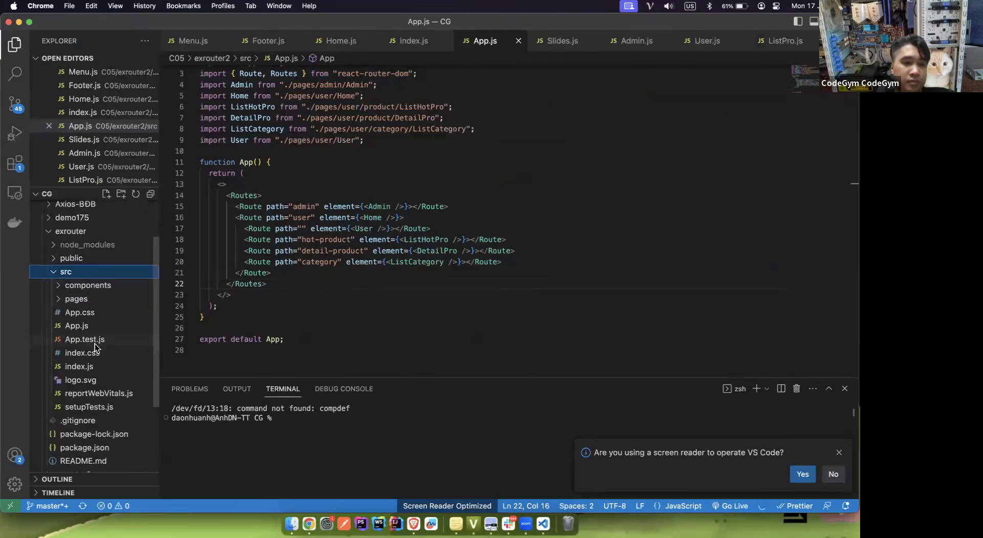
click(67, 300)
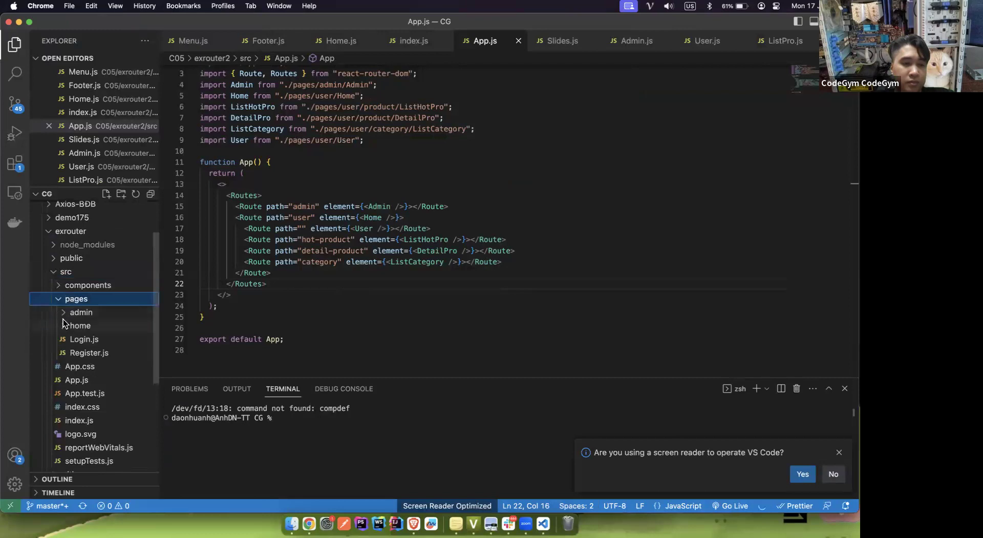
click(65, 314)
click(74, 328)
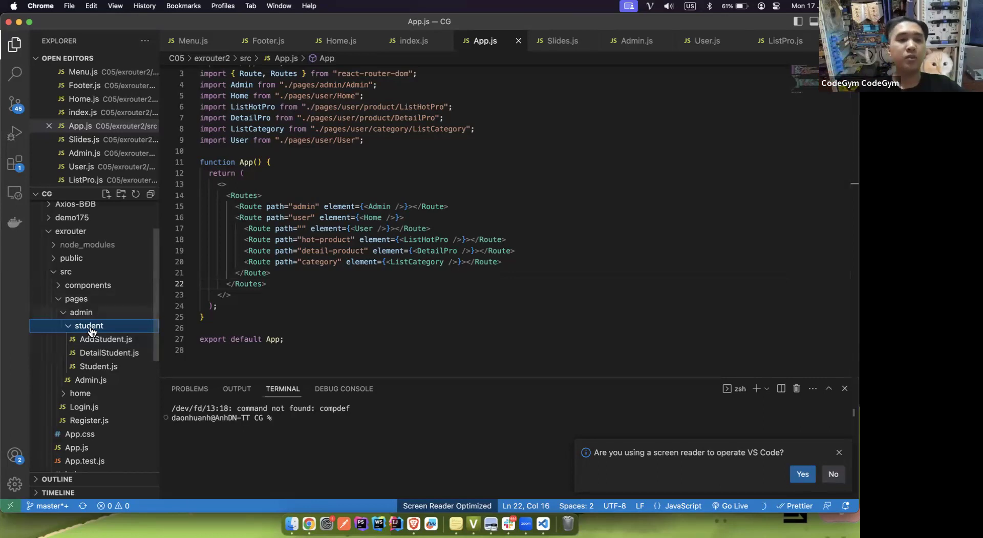
scroll(90, 328, down, 5)
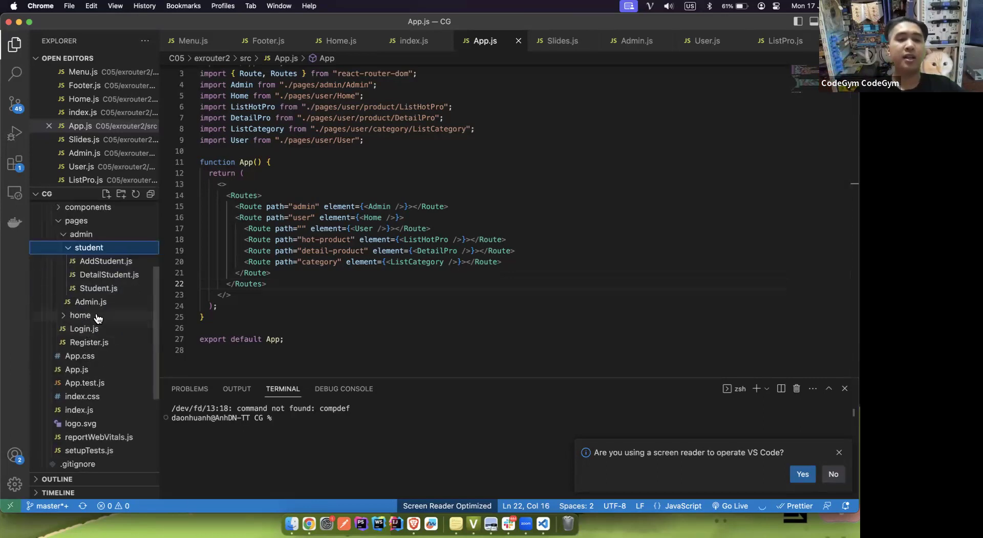
Switch to Slack, review the exercise posts in the c0524l1-rj102 channel and open Screenshot 2024-06-10 at 21.12.49.png full size.
key(ctrl+Left)
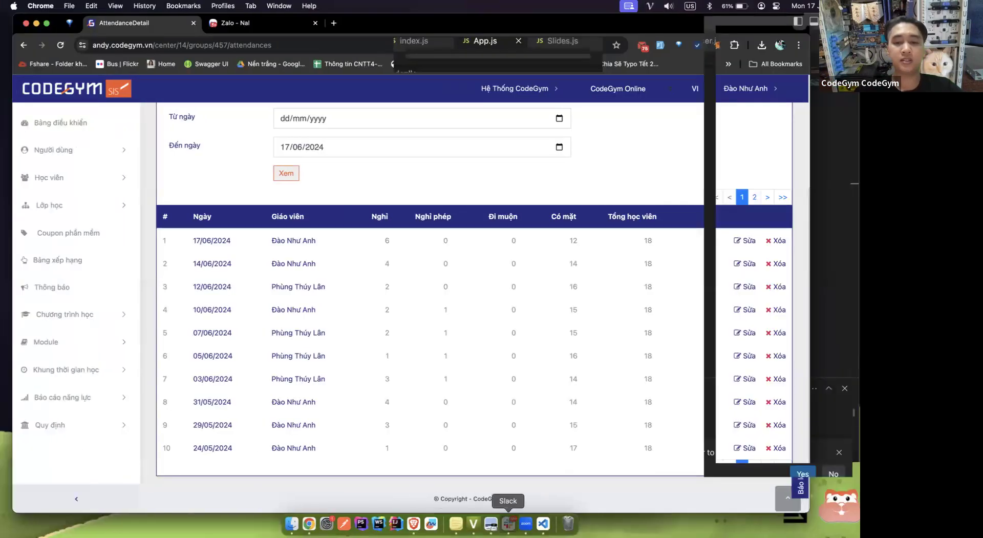
click(509, 523)
scroll(420, 345, up, 10)
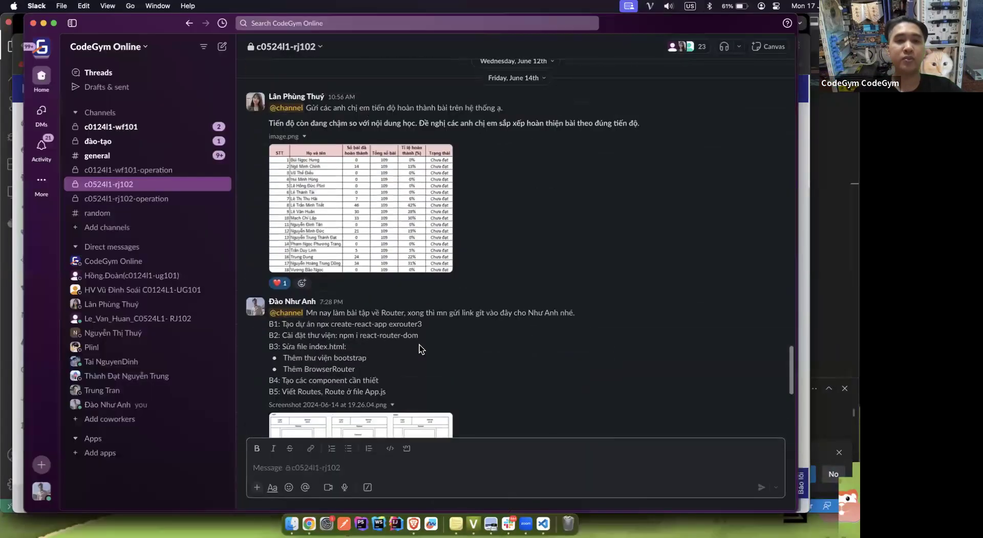
scroll(419, 345, up, 4)
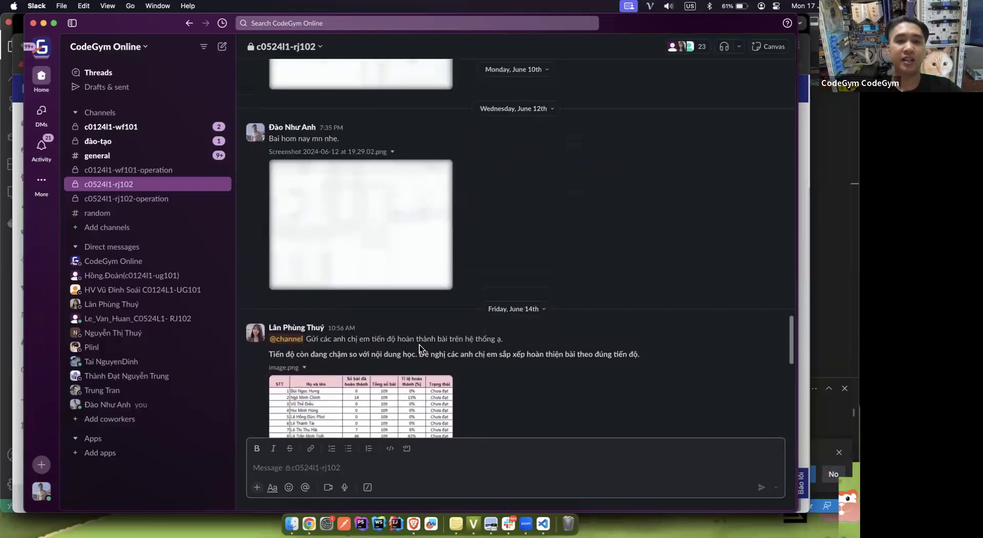
scroll(420, 346, down, 5)
scroll(419, 345, down, 6)
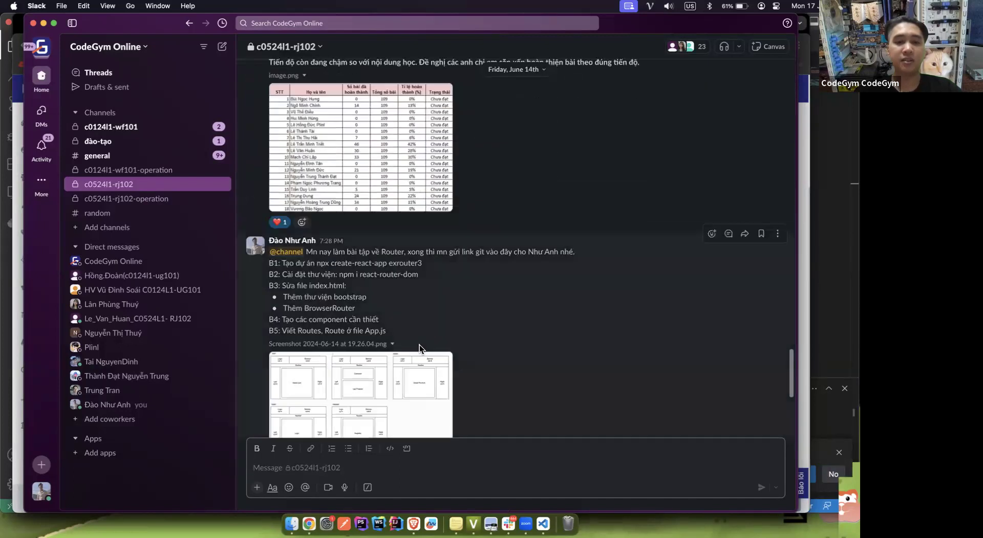
scroll(420, 345, up, 5)
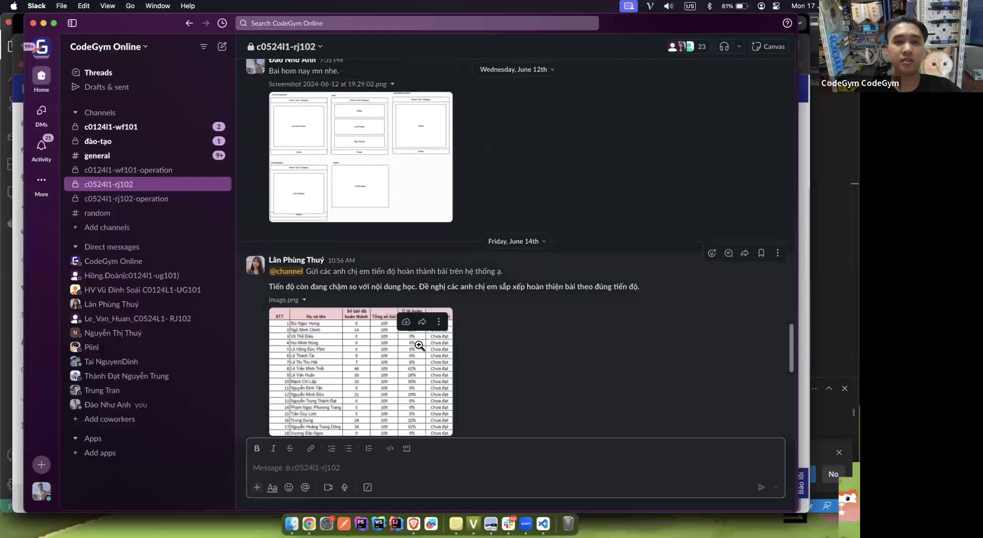
scroll(419, 345, up, 5)
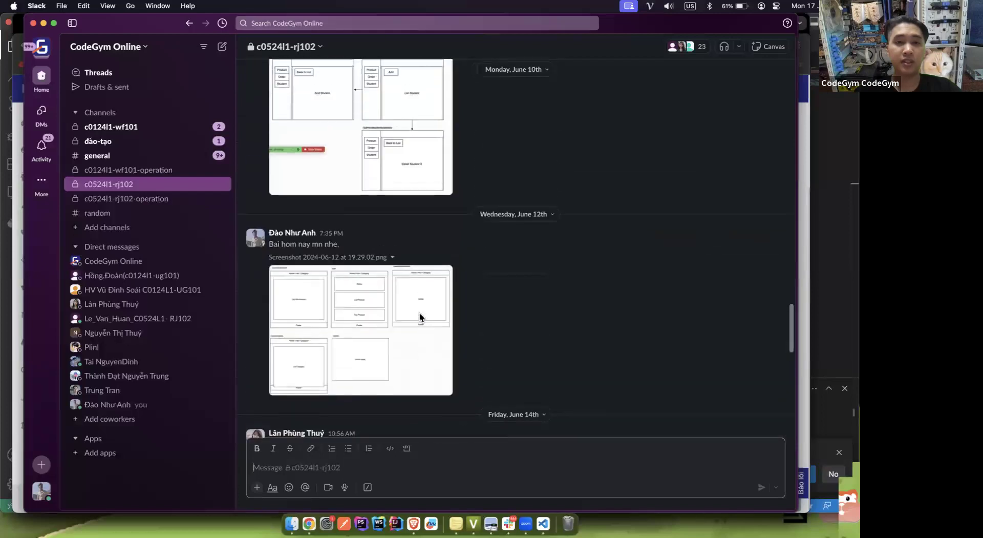
click(399, 150)
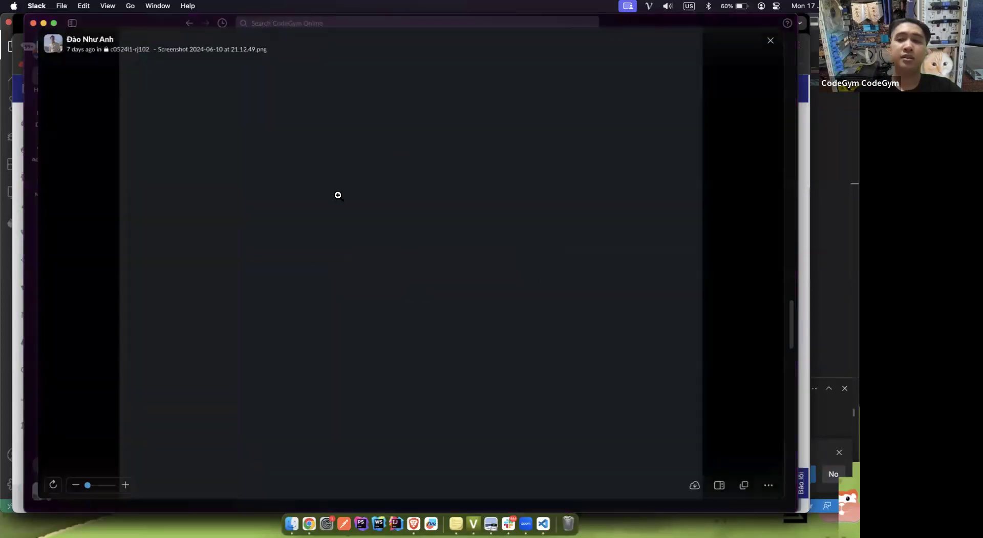